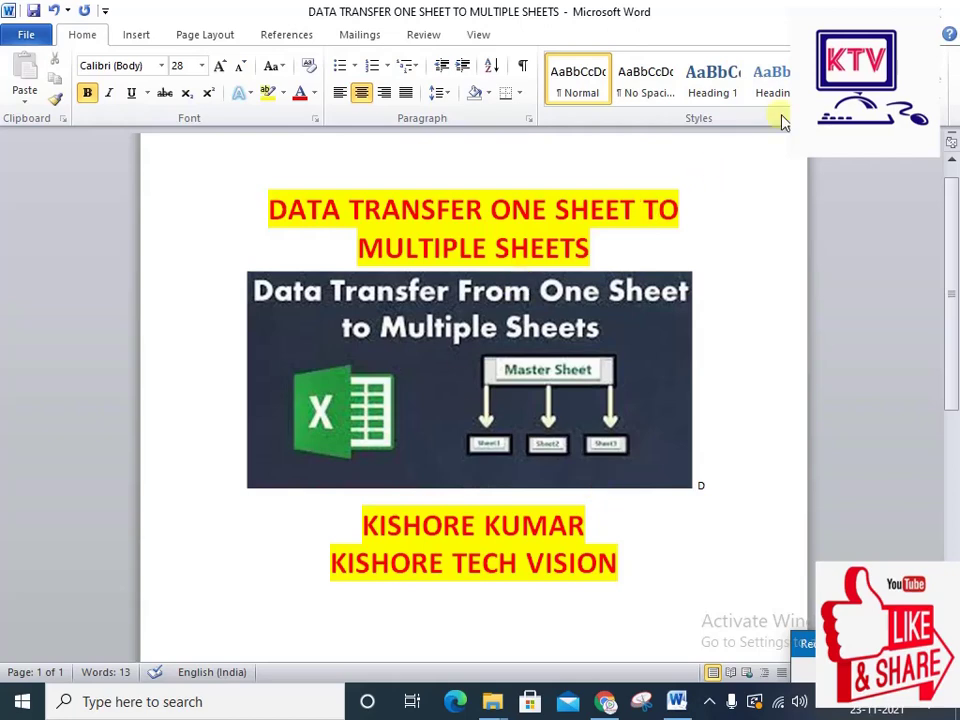
# - Switch to the Model workbook in Excel, select its whole table and look through the seedling records
pyautogui.press('super+d')
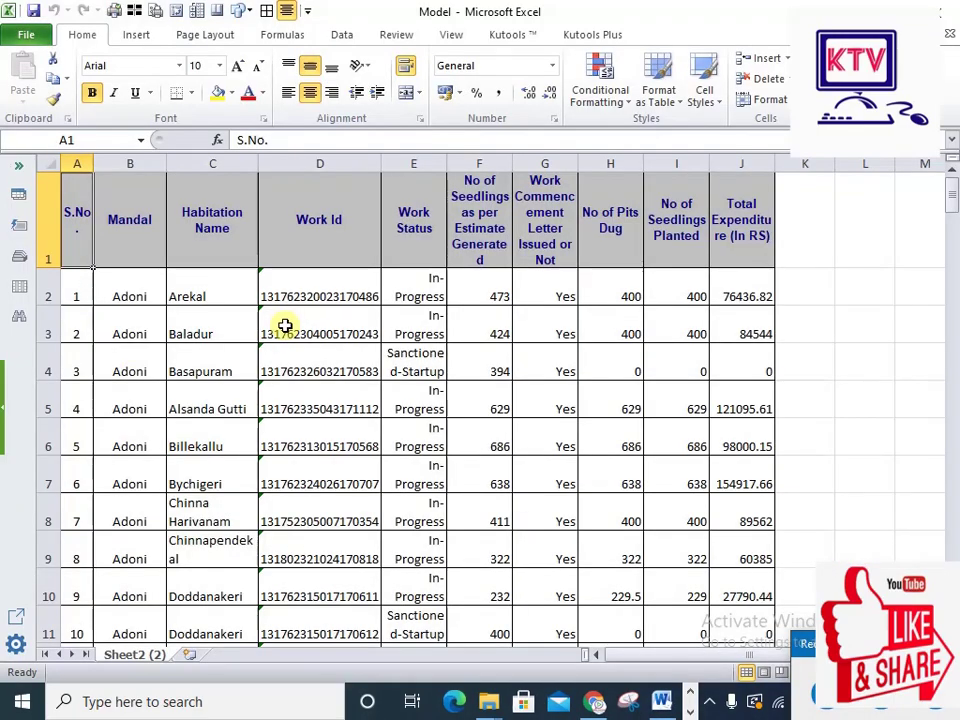
pyautogui.hotkey('ctrl', 'a')
pyautogui.scroll(-20, 285, 325)
pyautogui.scroll(17, 285, 325)
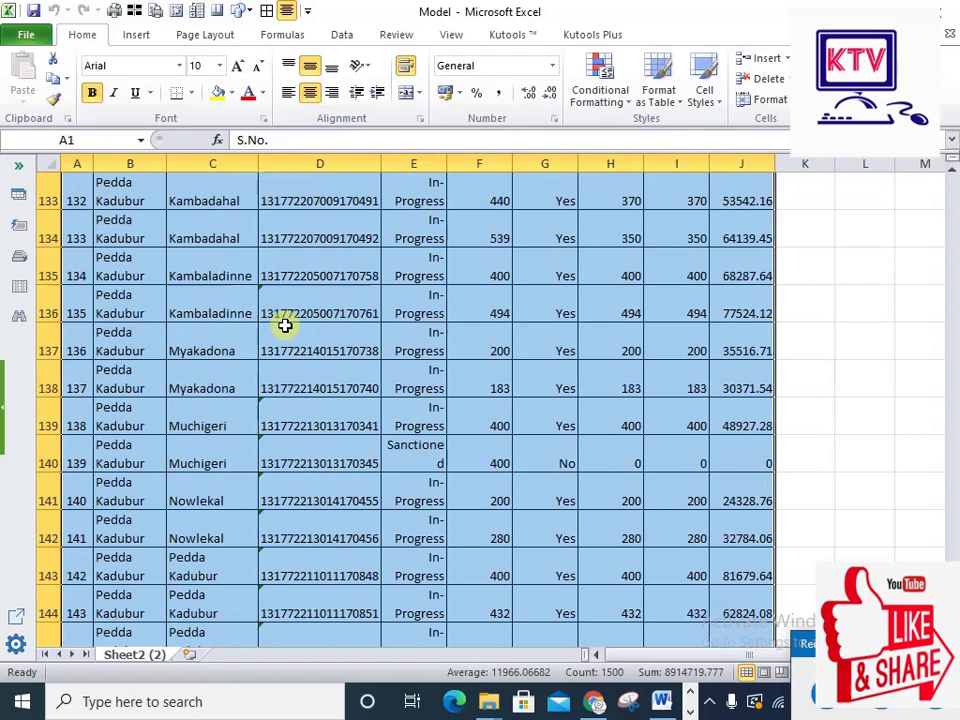
pyautogui.scroll(20, 285, 325)
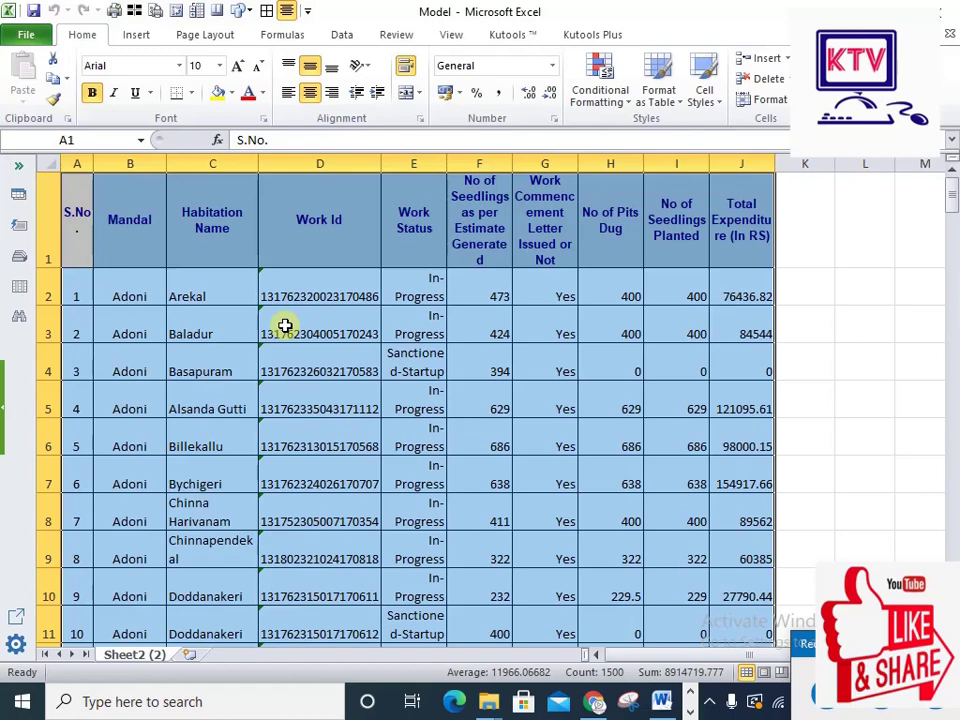
pyautogui.scroll(-7, 283, 336)
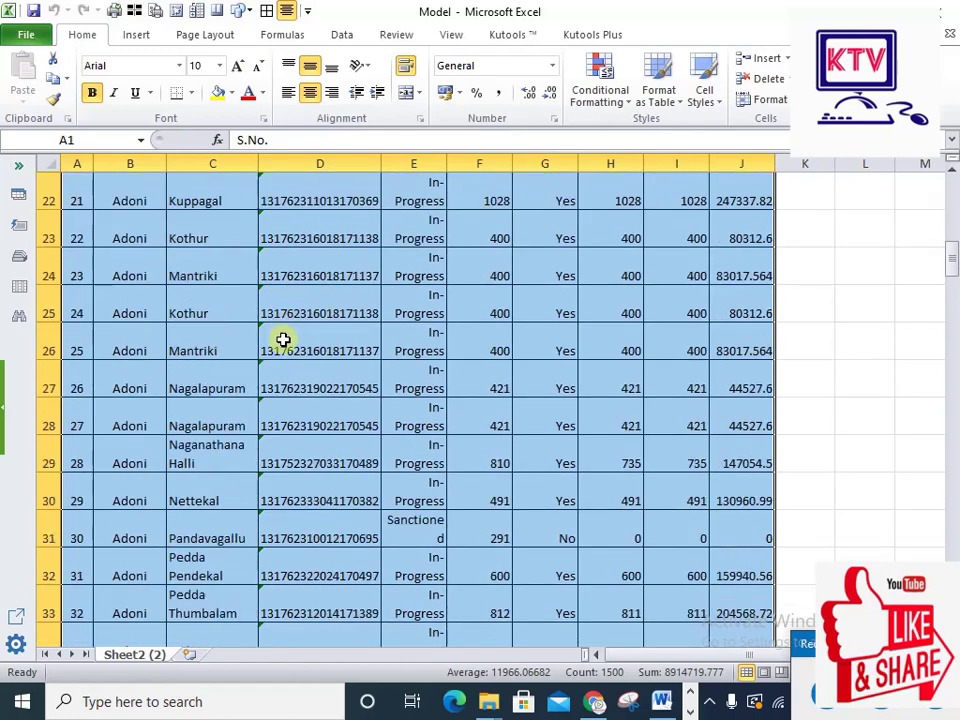
pyautogui.scroll(7, 289, 375)
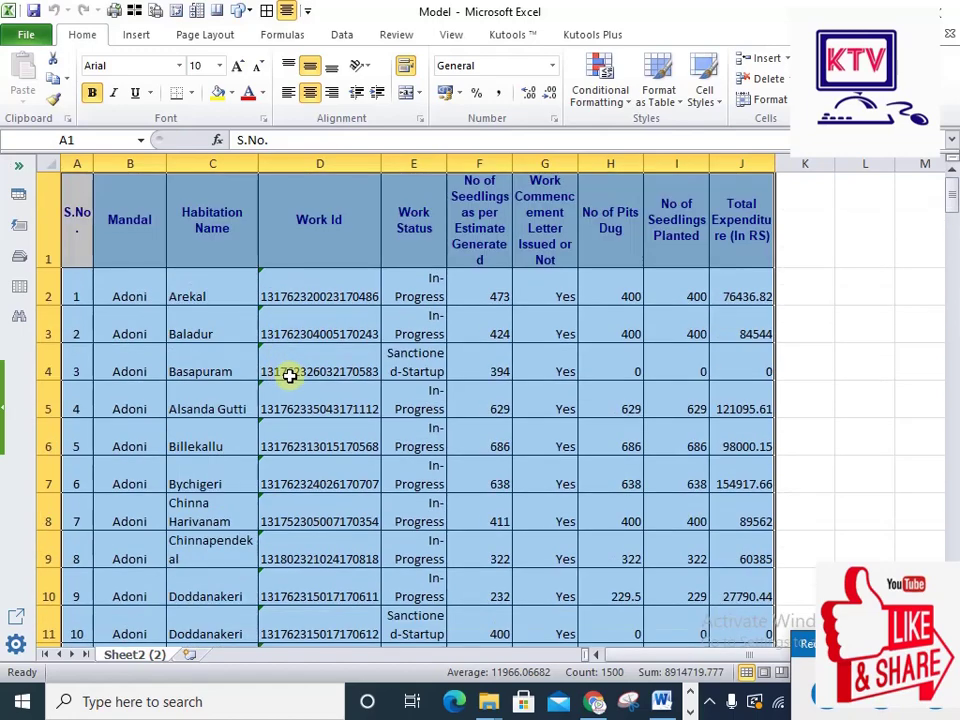
# - Split the table into separate worksheets by the Mandal column with Kutools Split Data, keeping headers and naming the sheets by column values
pyautogui.click(81, 253)
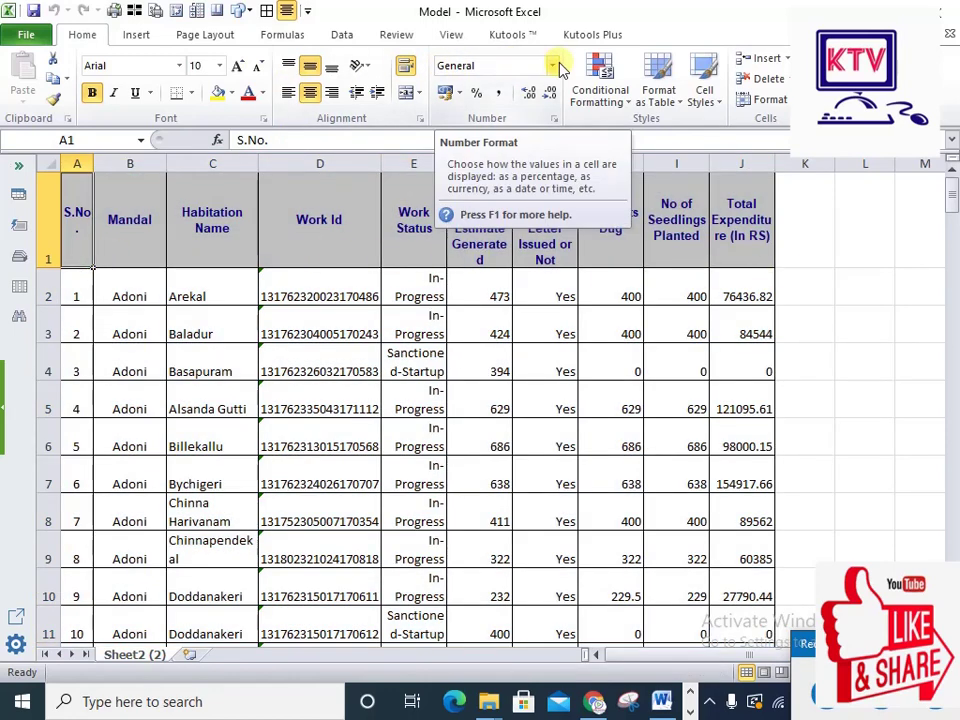
pyautogui.click(535, 36)
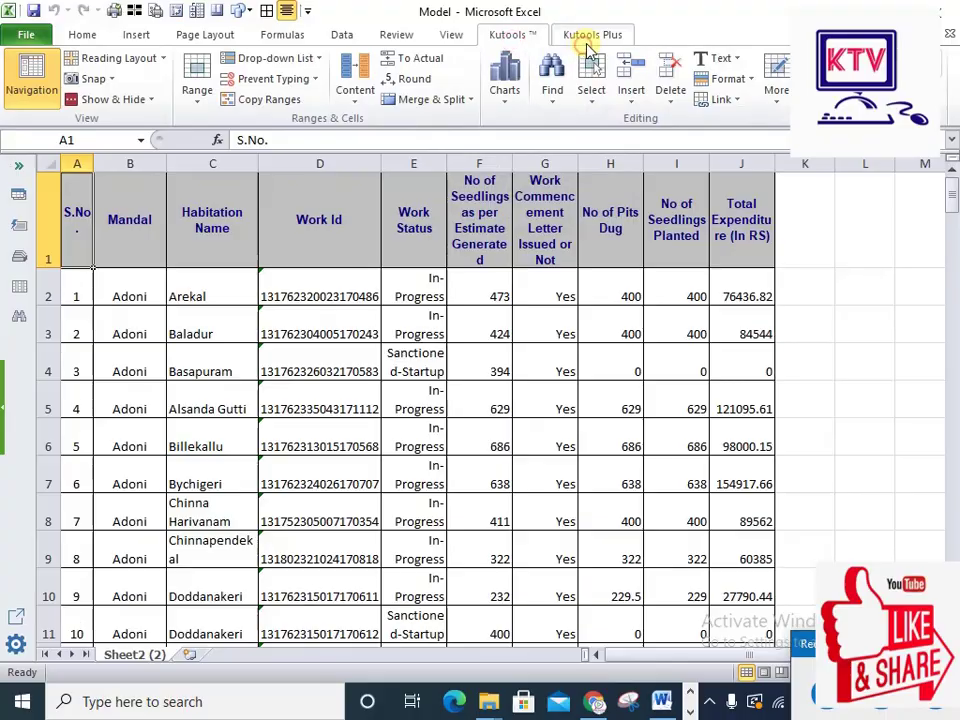
pyautogui.click(595, 36)
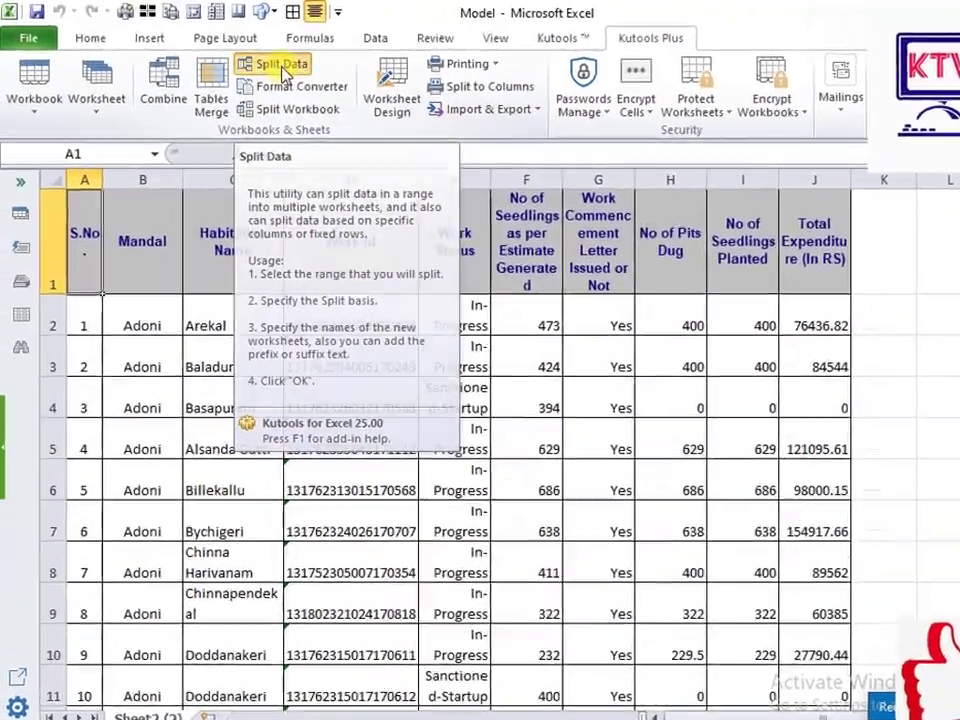
pyautogui.click(283, 68)
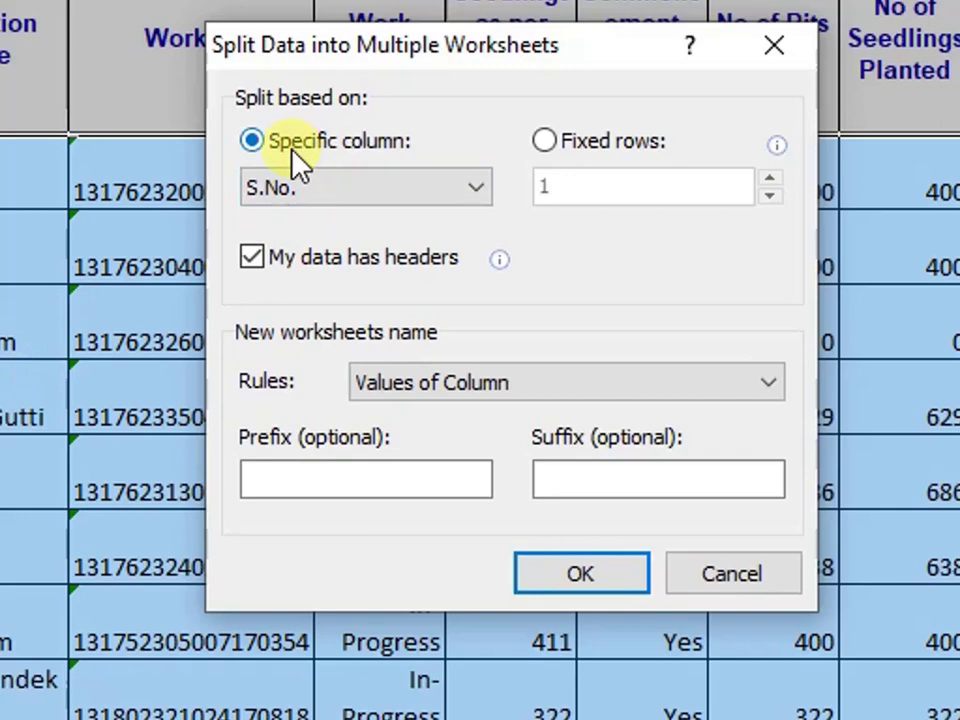
pyautogui.click(355, 192)
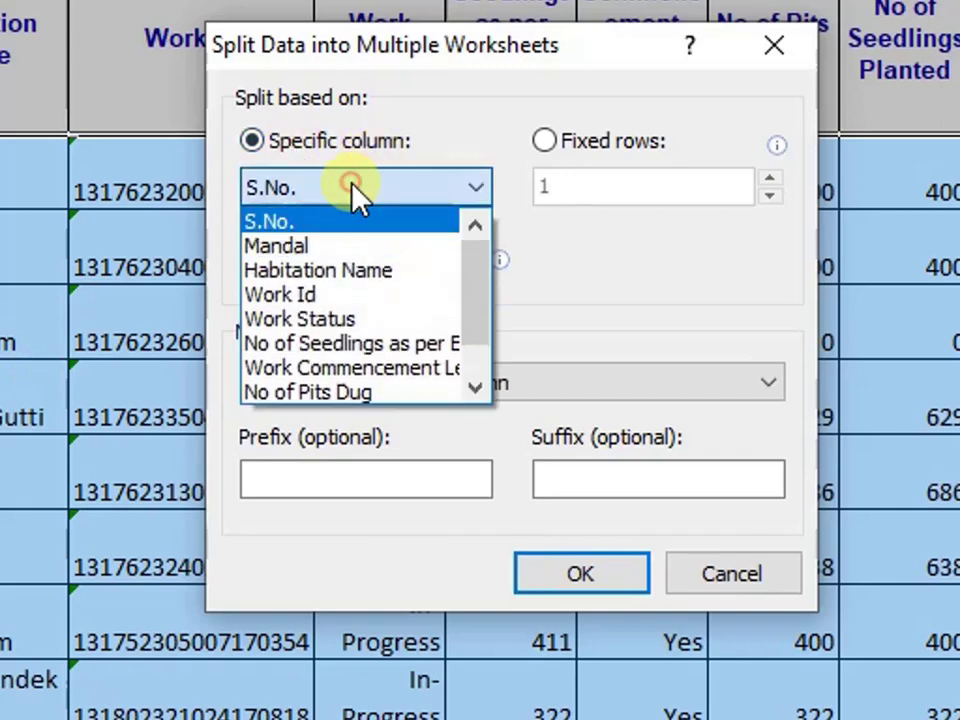
pyautogui.click(322, 247)
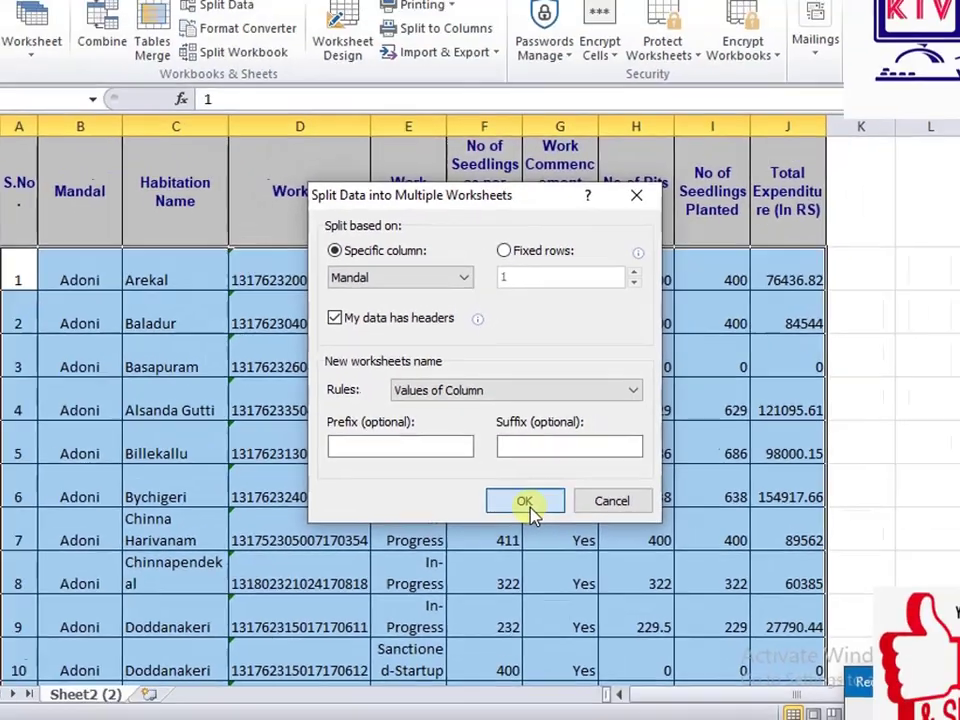
pyautogui.click(583, 576)
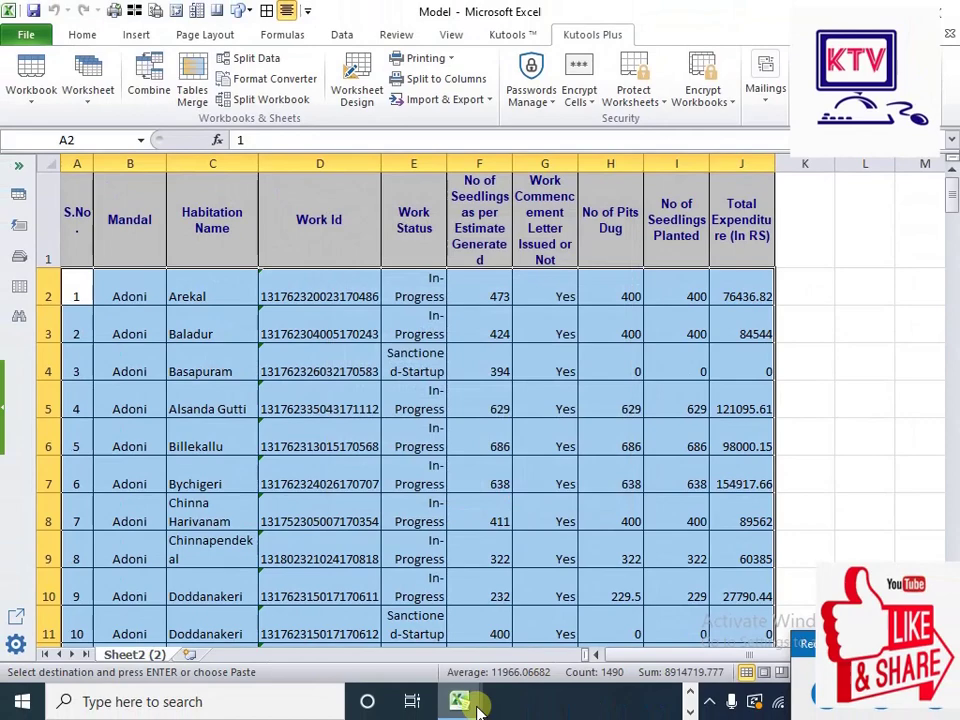
# - Examine the Adoni, Kosigi, Kowthalam, Mantralayam and Pedda Kadubur sheets in the Book1 workbook
pyautogui.moveTo(461, 690)
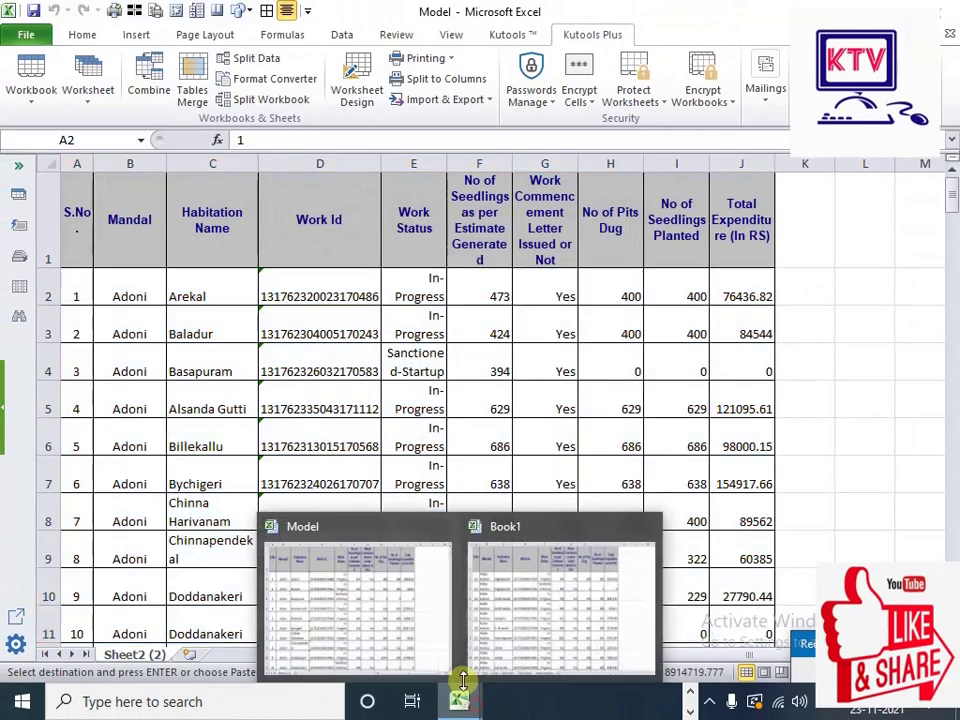
pyautogui.click(555, 605)
pyautogui.scroll(-10, 364, 531)
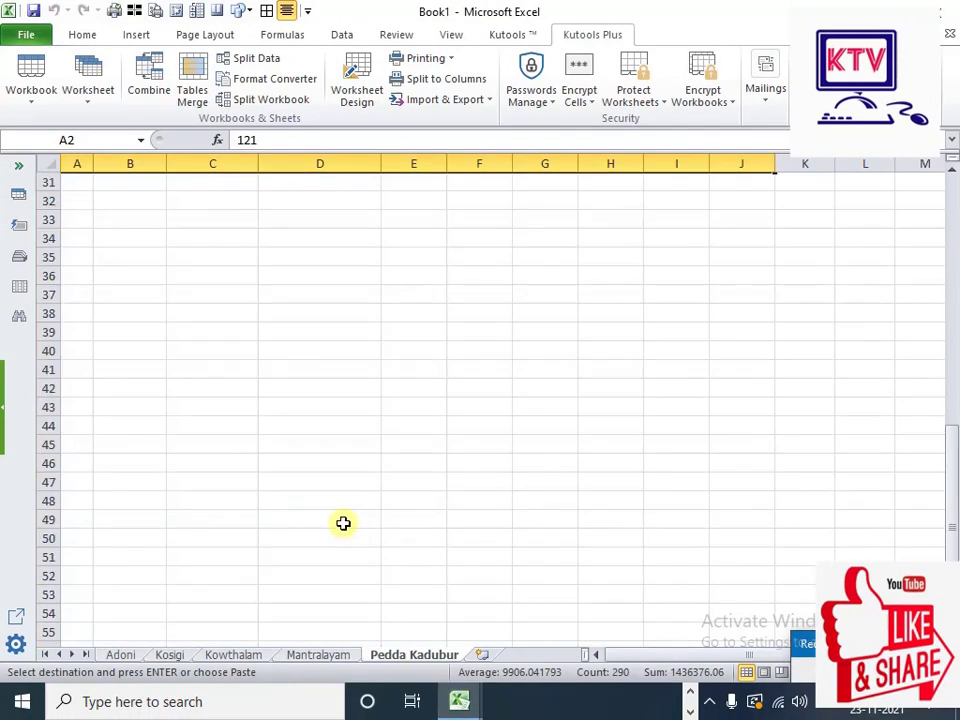
pyautogui.click(122, 655)
pyautogui.click(172, 655)
pyautogui.click(240, 655)
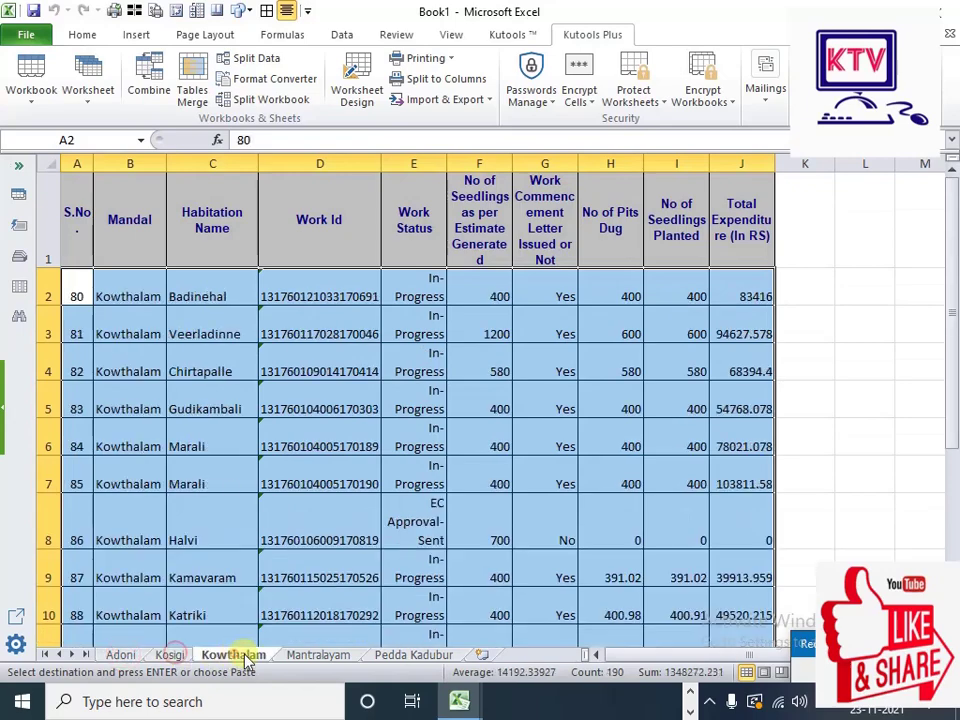
pyautogui.click(318, 655)
pyautogui.click(414, 655)
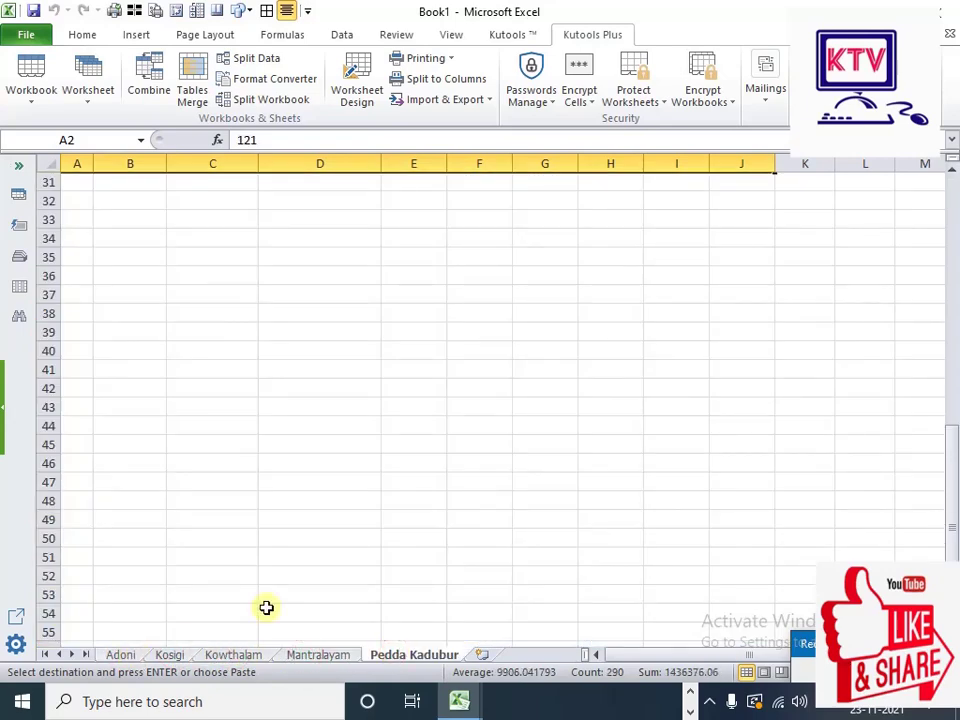
pyautogui.scroll(10, 290, 570)
pyautogui.click(121, 655)
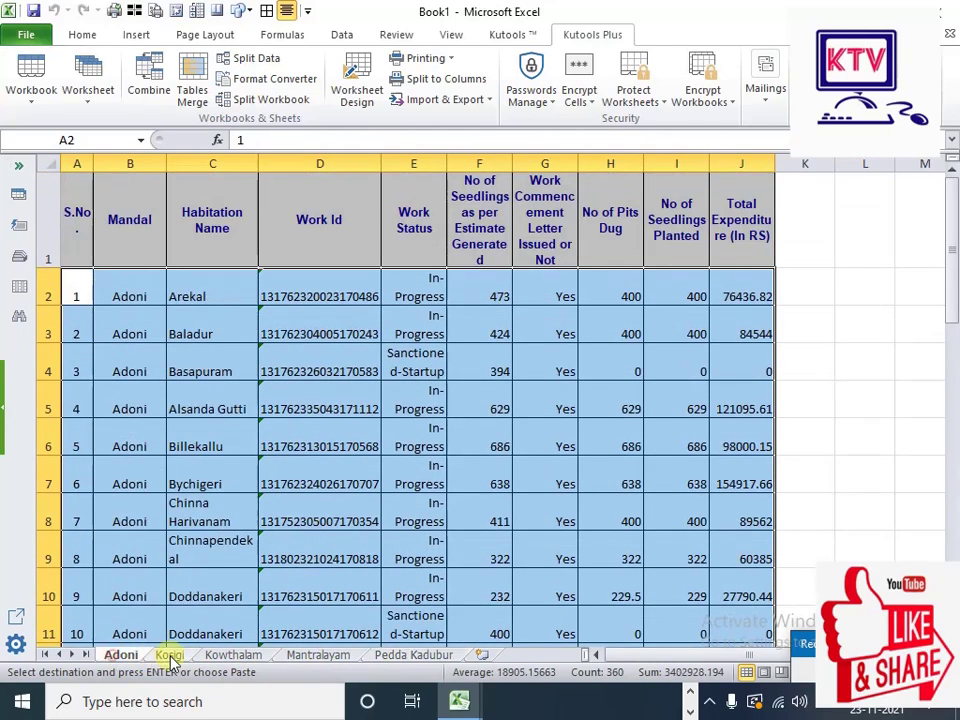
pyautogui.click(169, 655)
pyautogui.click(233, 655)
pyautogui.click(318, 655)
pyautogui.click(414, 655)
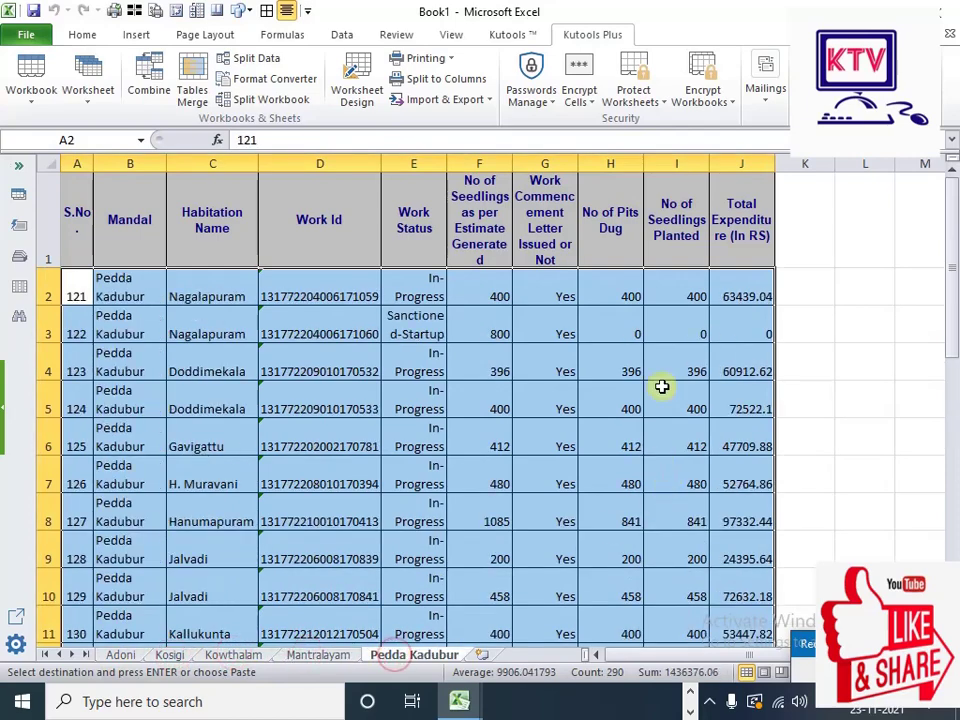
# - Return to the Model workbook and look through the single source table on Sheet2 (2)
pyautogui.press('super+d')
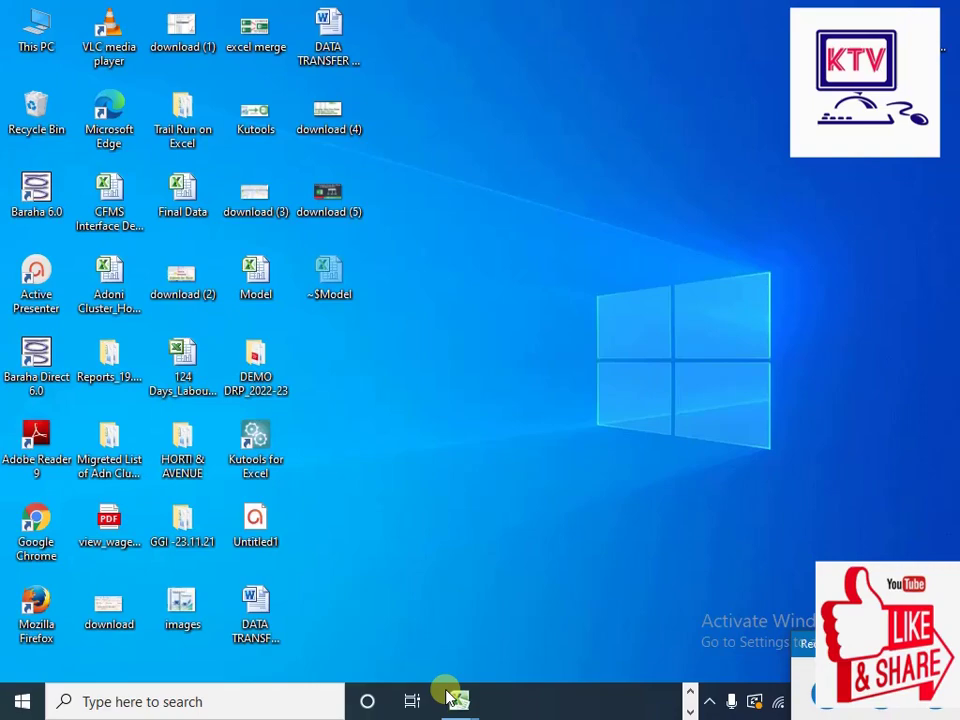
pyautogui.moveTo(457, 697)
pyautogui.click(507, 652)
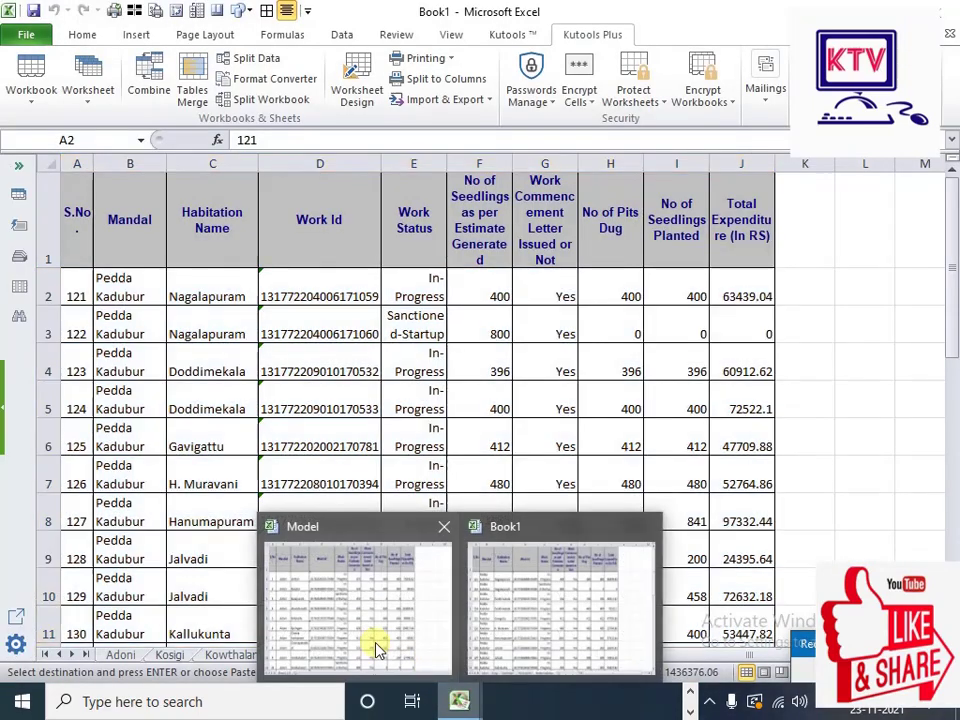
pyautogui.click(374, 641)
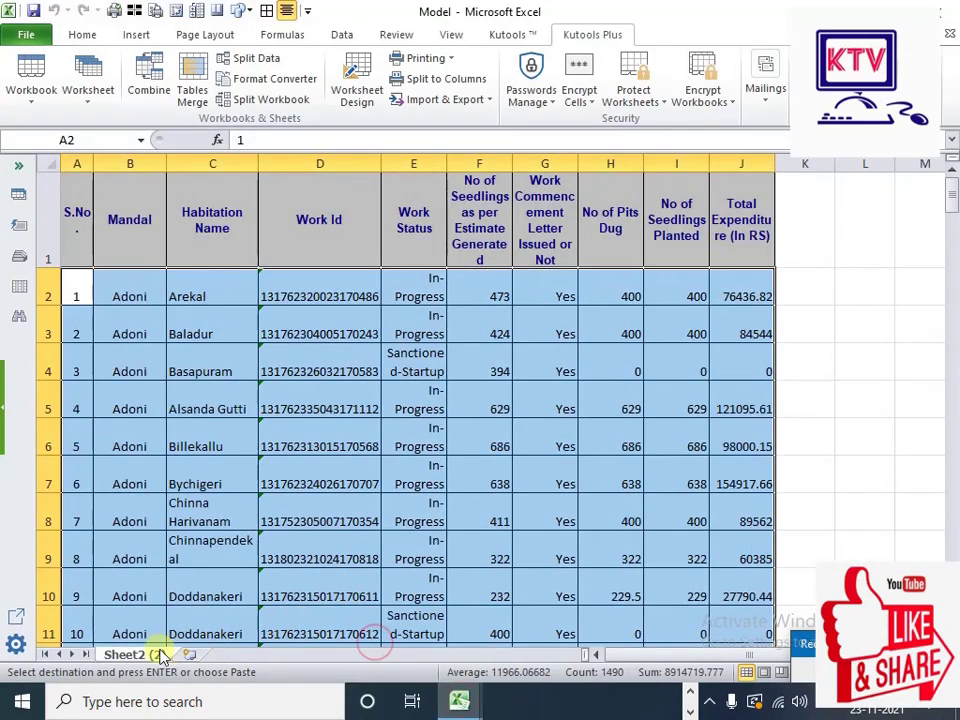
pyautogui.scroll(-20, 245, 502)
pyautogui.scroll(-20, 250, 501)
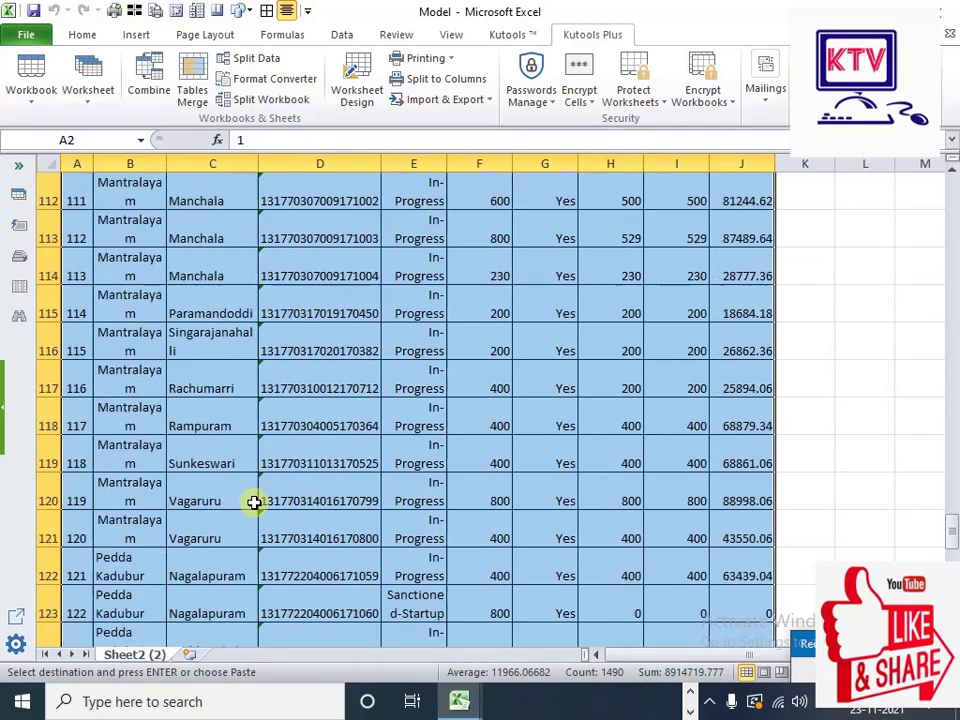
pyautogui.scroll(13, 260, 500)
pyautogui.scroll(20, 266, 499)
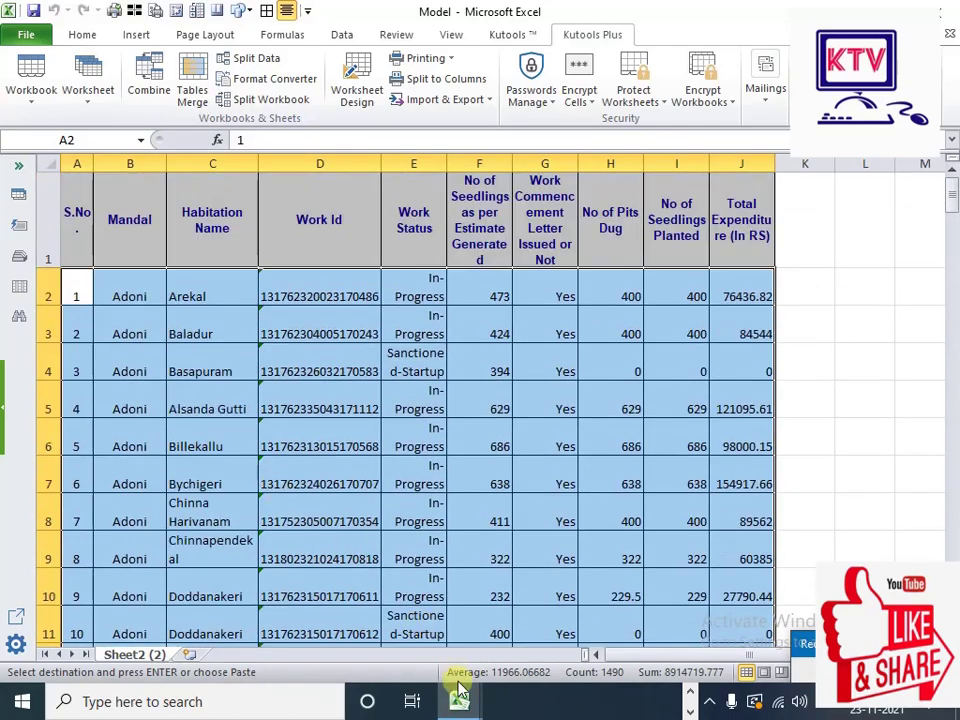
# - Go back to Book1 and compare its separate mandal sheets with the source table
pyautogui.moveTo(456, 692)
pyautogui.click(525, 632)
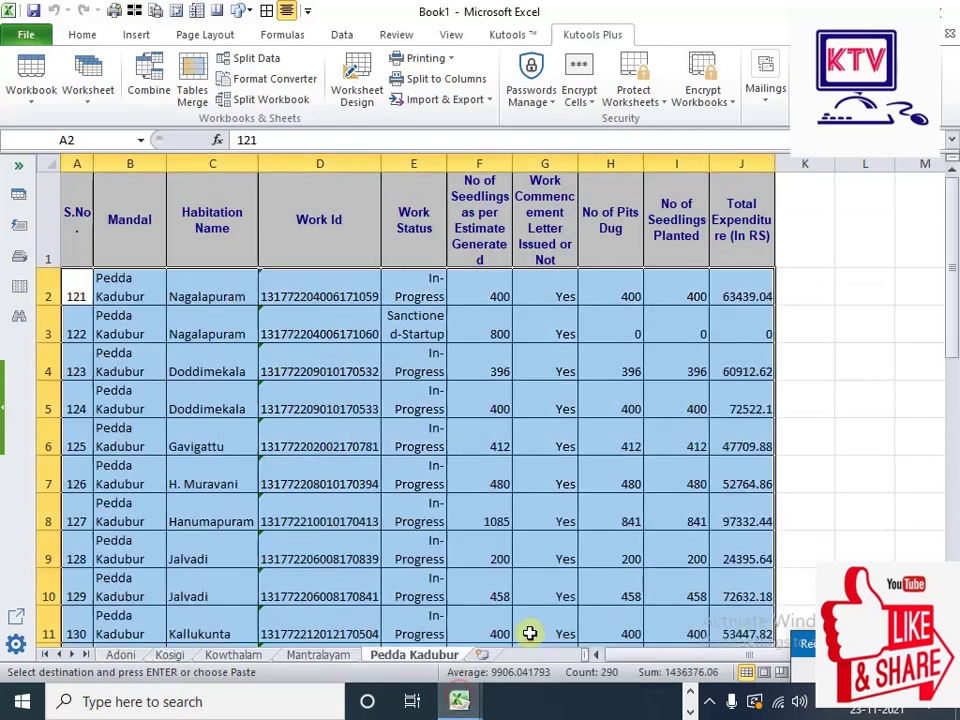
pyautogui.click(120, 655)
pyautogui.click(169, 655)
pyautogui.click(407, 655)
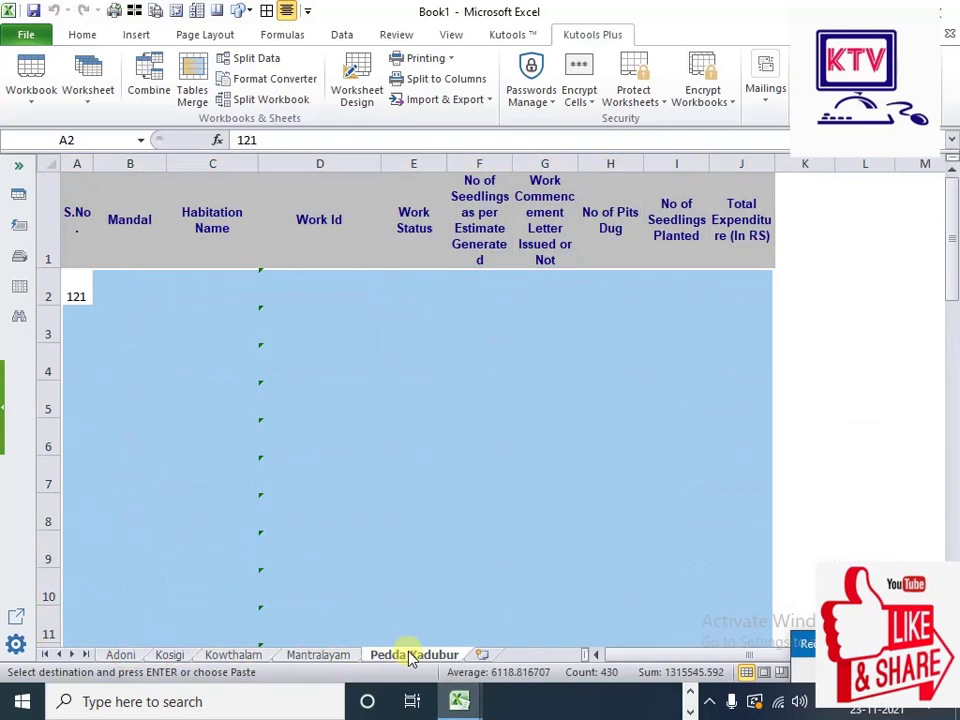
pyautogui.click(322, 655)
pyautogui.click(225, 655)
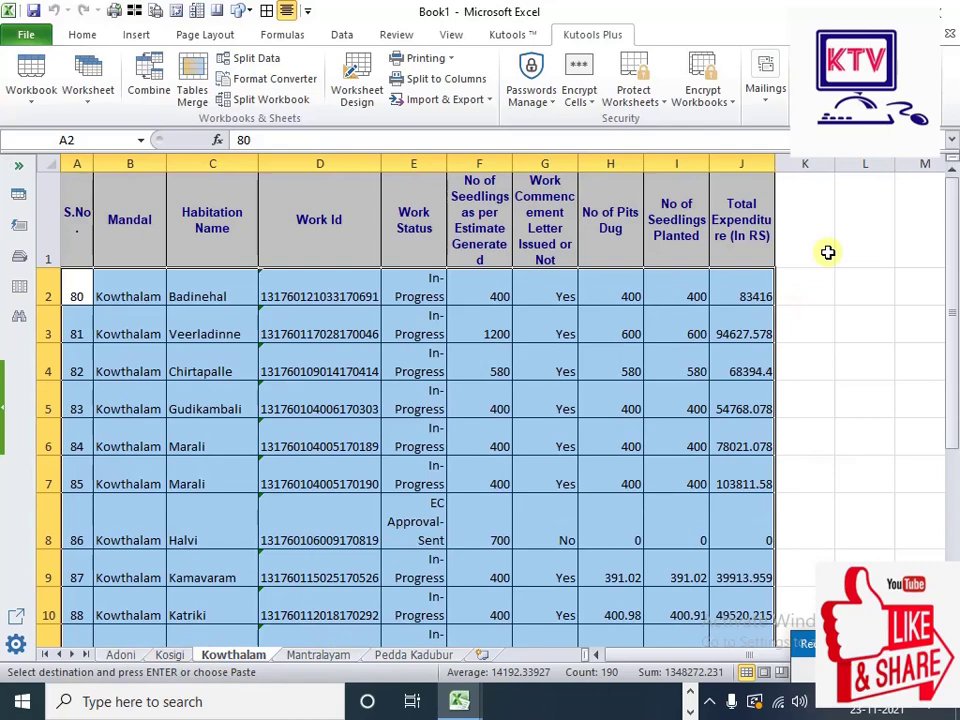
# - Close the Book1 workbook without saving and return to the Model table
pyautogui.click(949, 34)
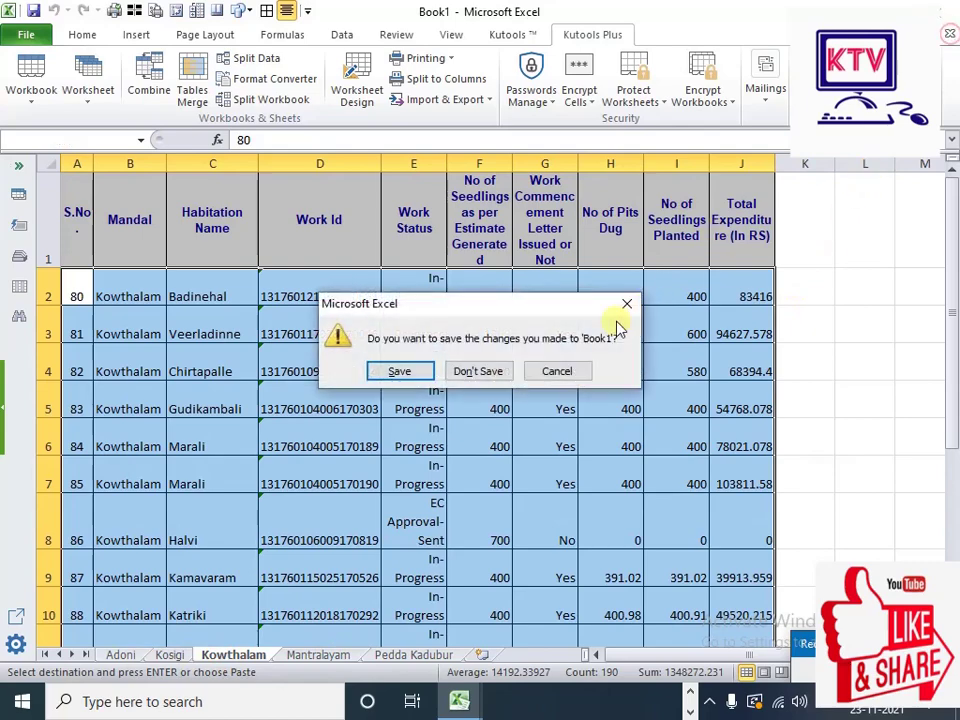
pyautogui.click(488, 371)
pyautogui.scroll(-8, 255, 478)
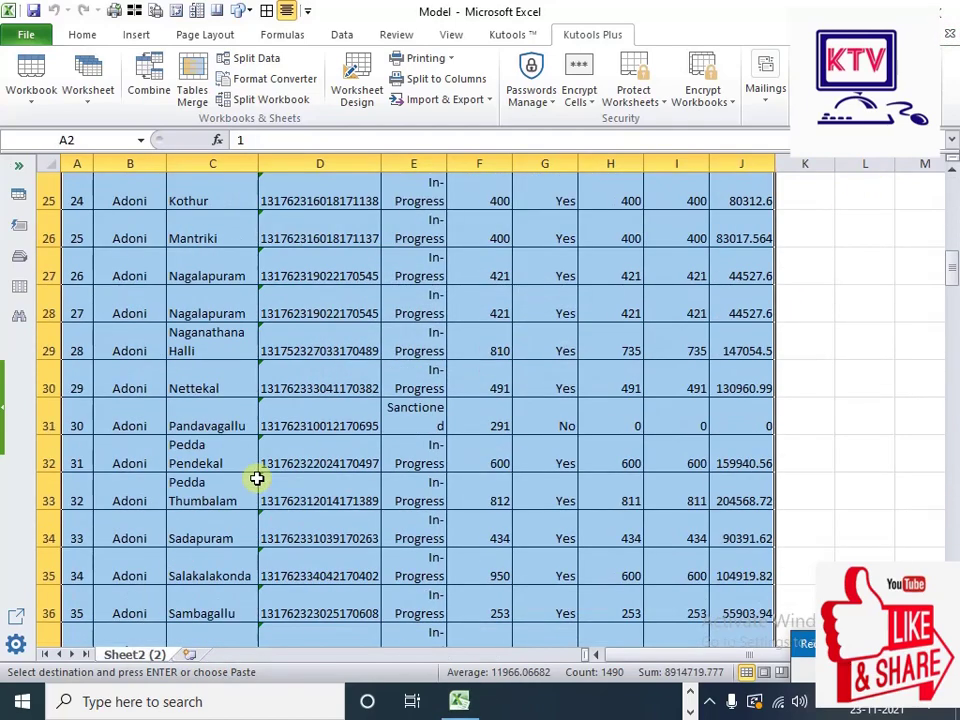
pyautogui.scroll(7, 255, 478)
# - Try to run Kutools Split Data with a blank cell outside the table selected
pyautogui.click(908, 347)
pyautogui.scroll(1, 293, 374)
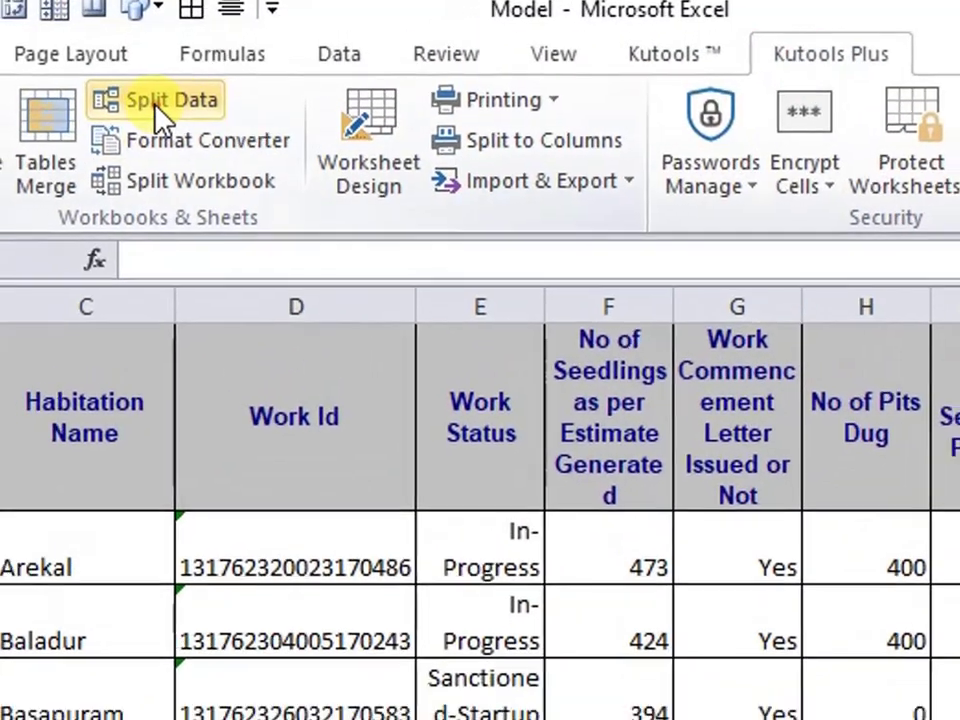
pyautogui.click(248, 60)
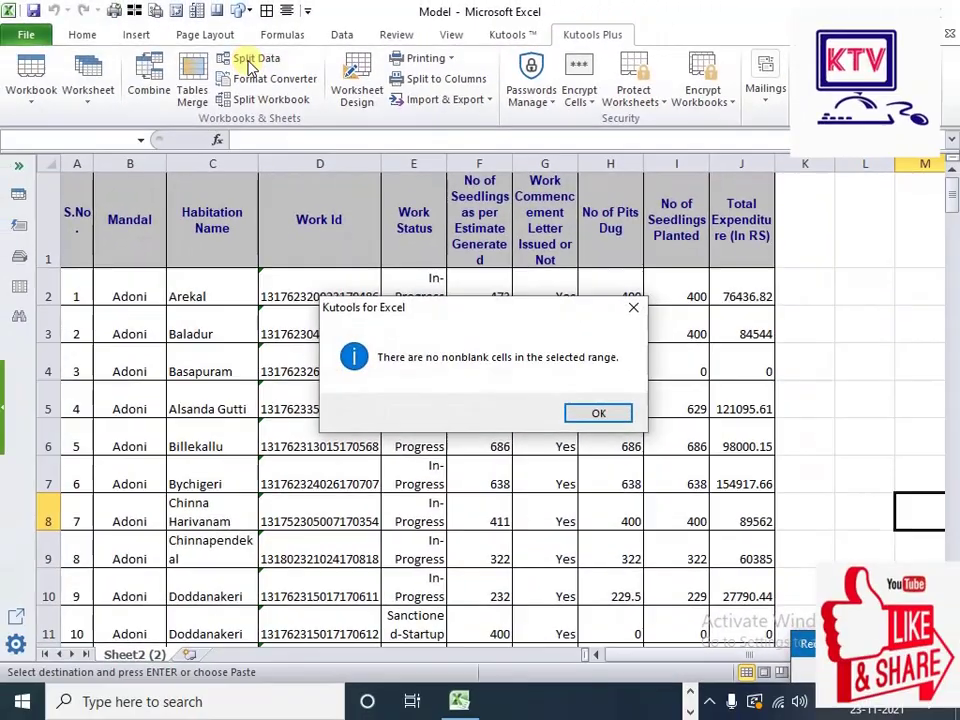
pyautogui.click(594, 416)
# - Starting from the S.No. header cell, run Split Data on the Mandal column with headers kept and sheets named by column values
pyautogui.click(86, 244)
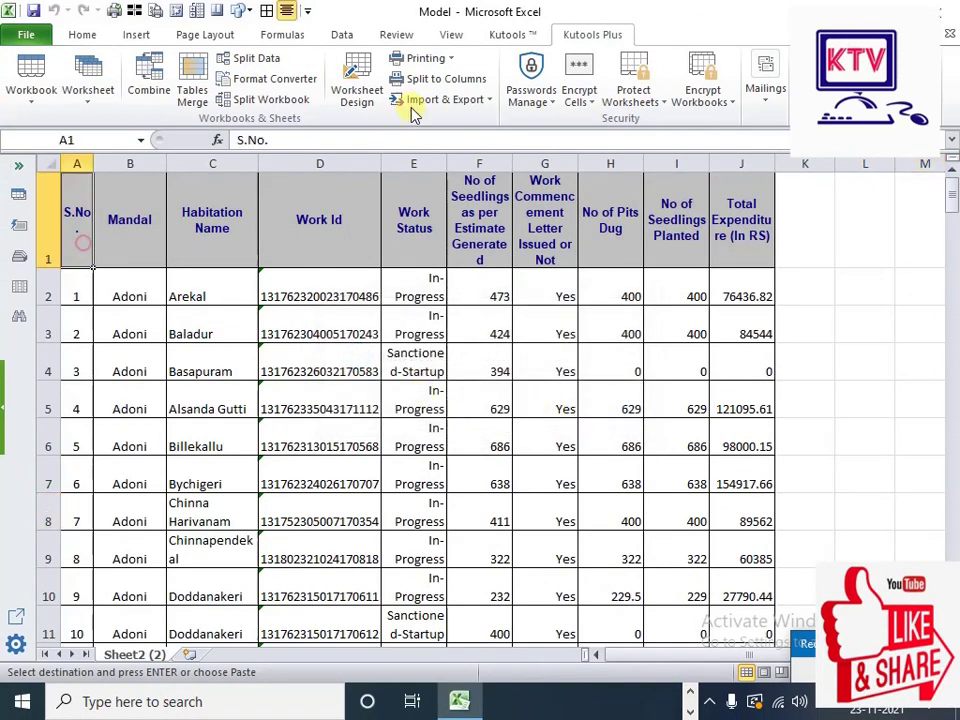
pyautogui.click(252, 59)
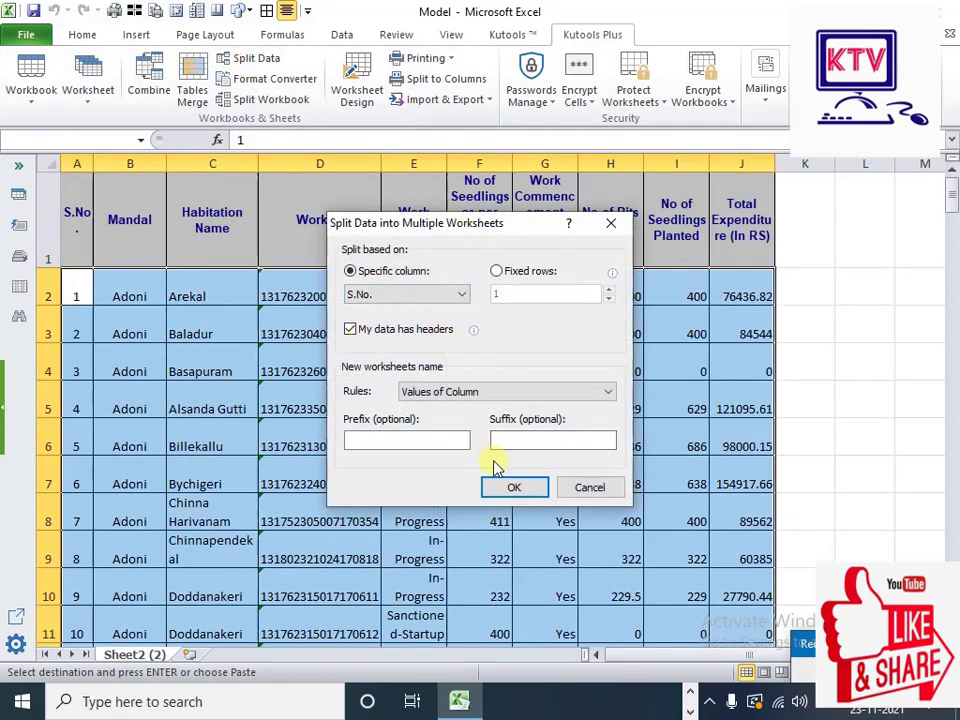
pyautogui.click(520, 441)
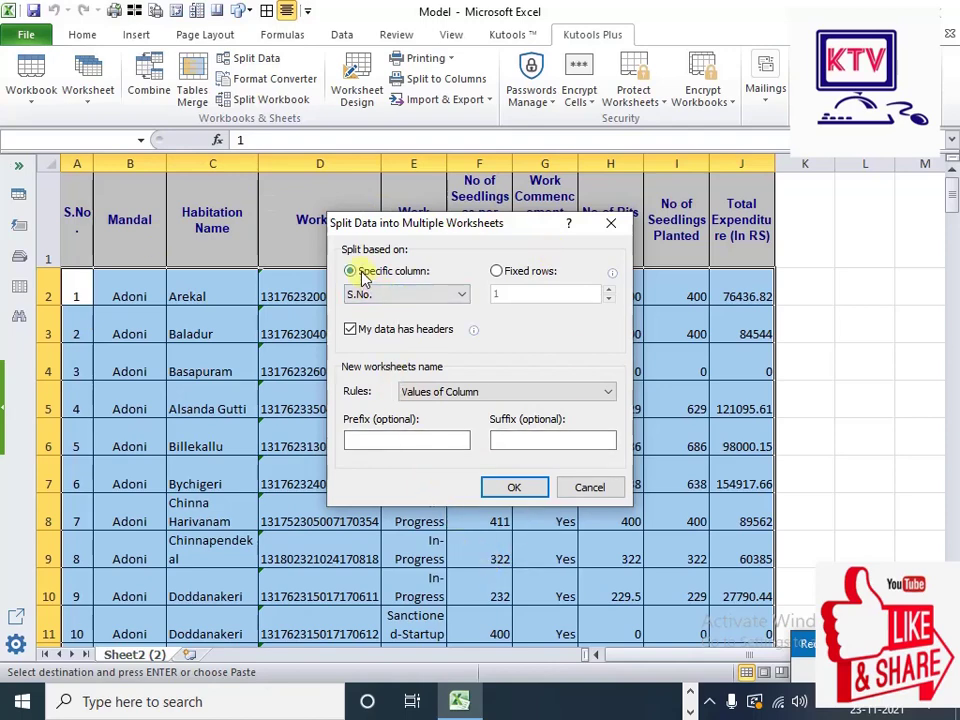
pyautogui.click(417, 295)
pyautogui.click(410, 324)
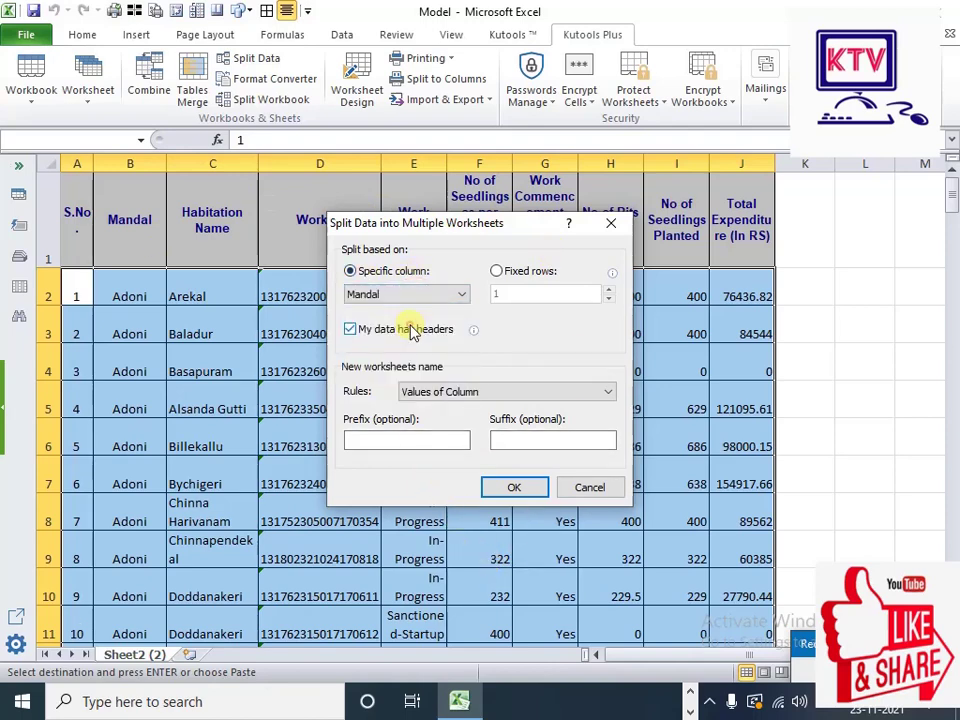
pyautogui.click(498, 488)
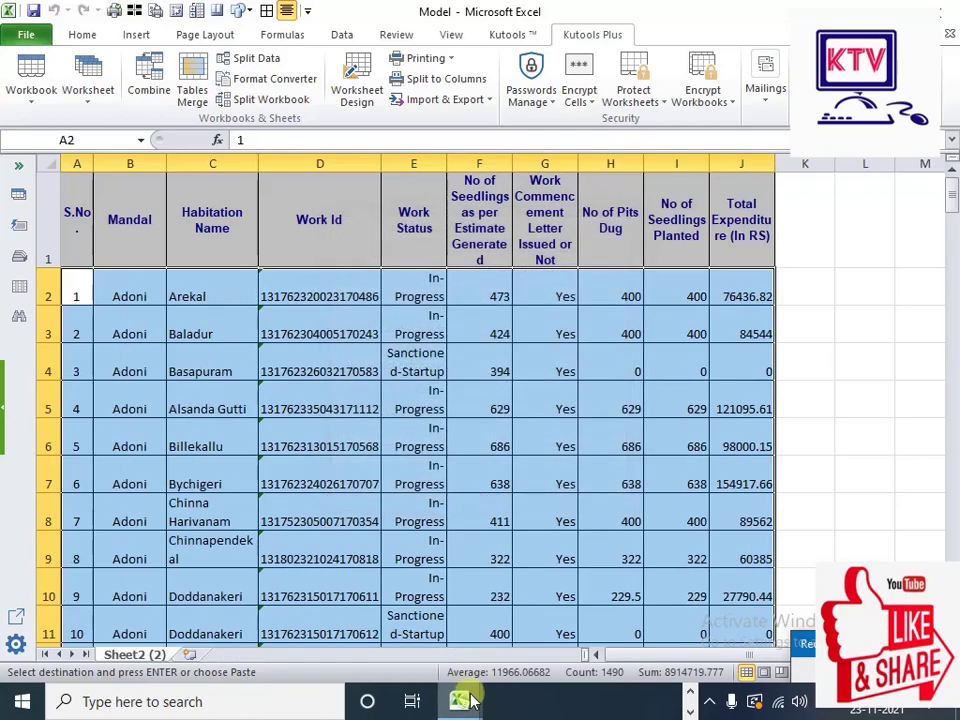
# - Check the rows on the mandal sheets in the Book2 workbook, from Adoni through Pedda Kadubur
pyautogui.scroll(-11, 317, 471)
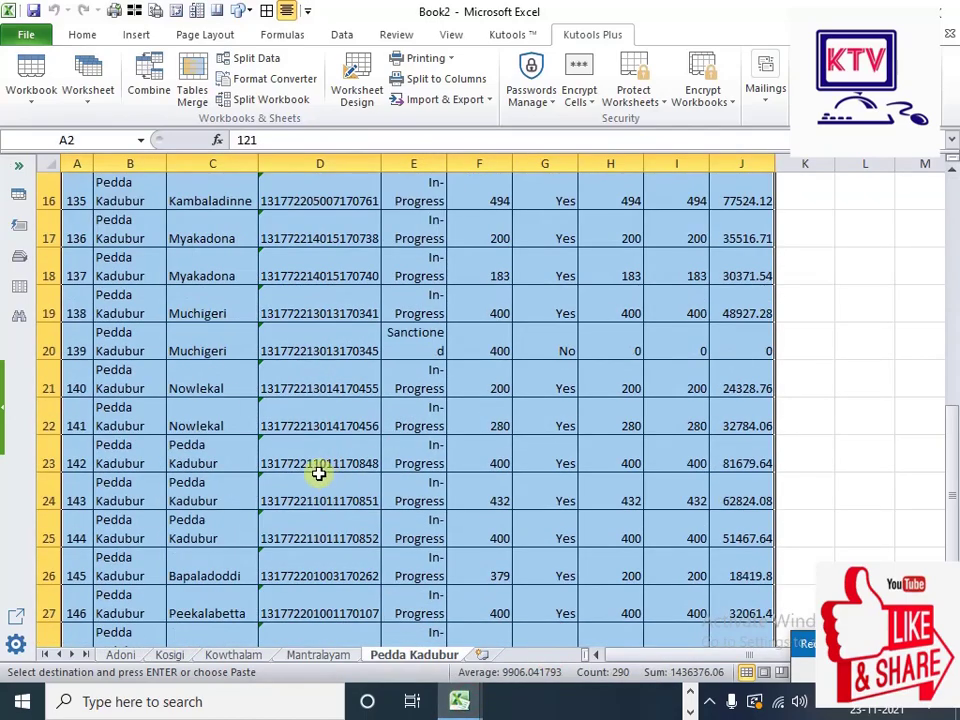
pyautogui.scroll(11, 332, 611)
pyautogui.click(120, 655)
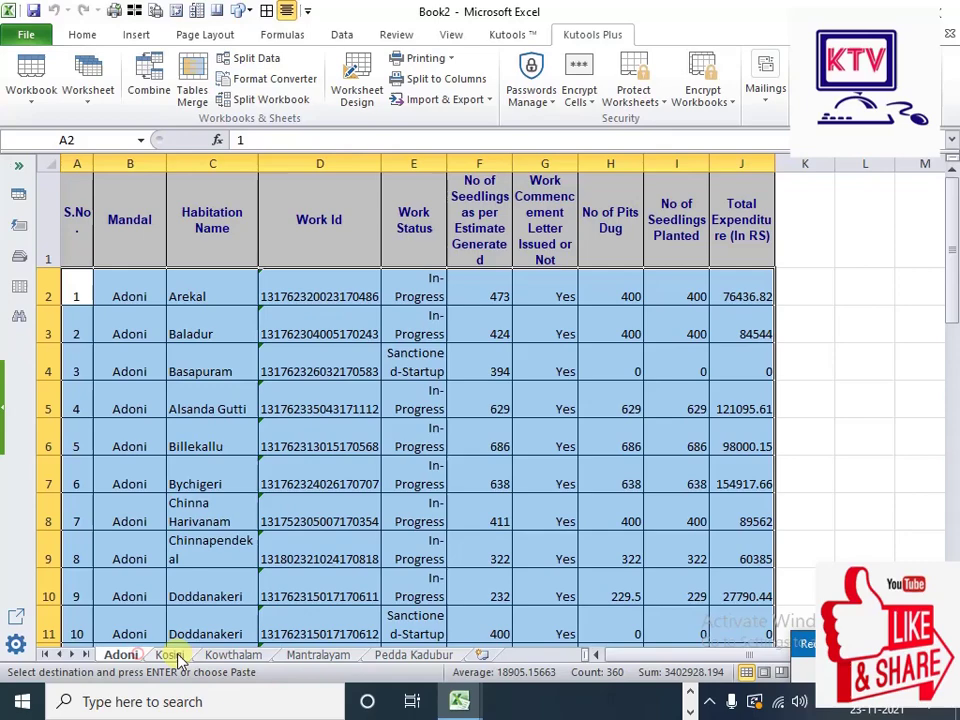
pyautogui.click(233, 655)
pyautogui.click(318, 655)
pyautogui.click(414, 655)
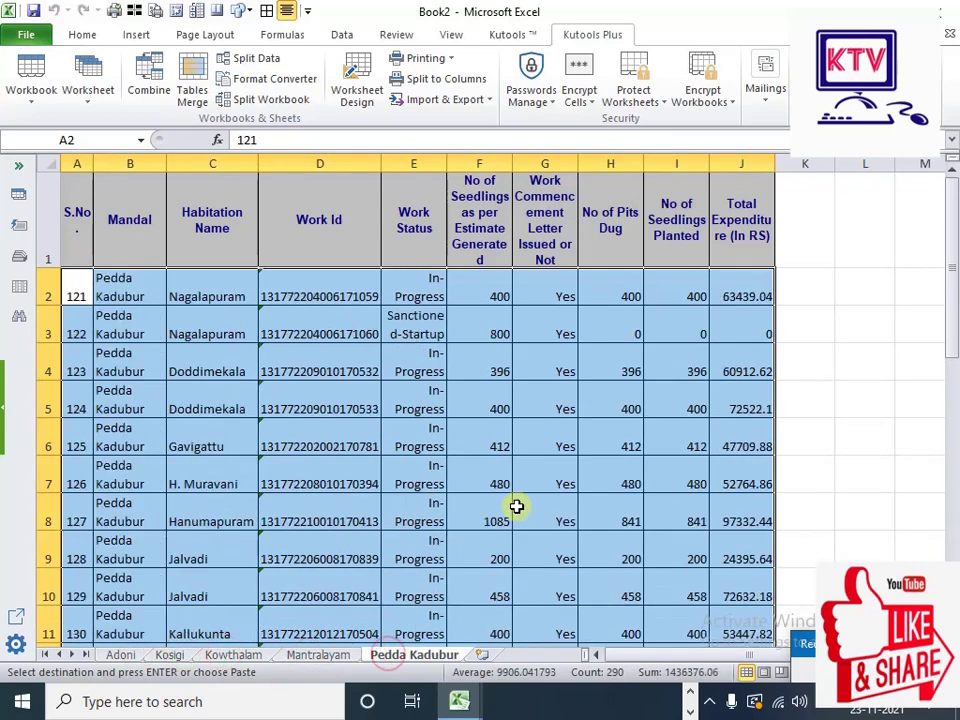
pyautogui.scroll(-5, 516, 506)
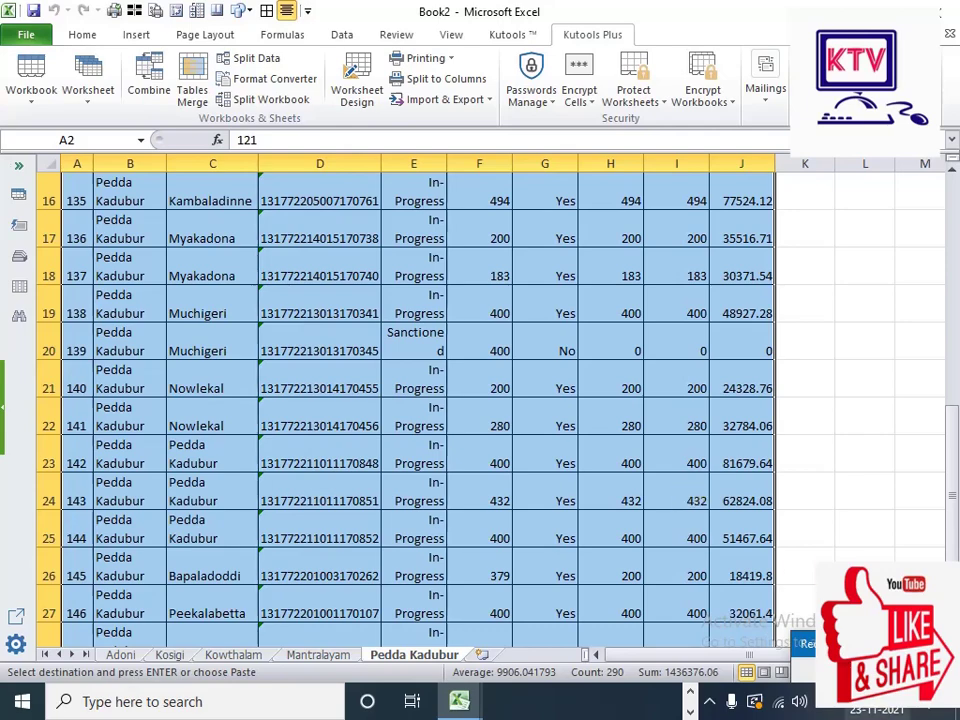
# - Close the Book2 workbook
pyautogui.click(935, 8)
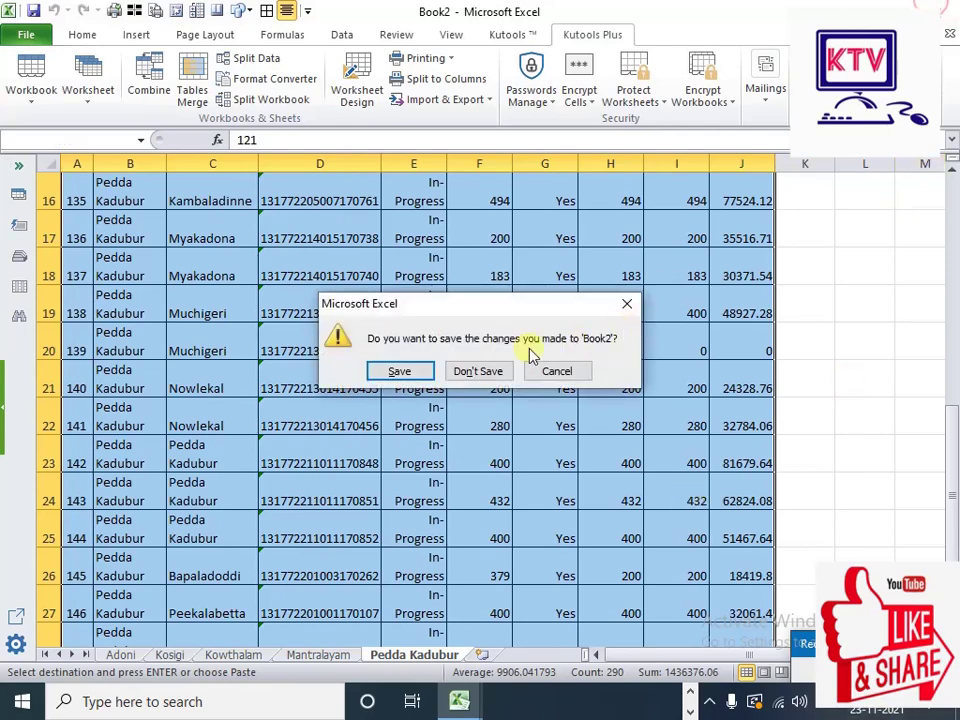